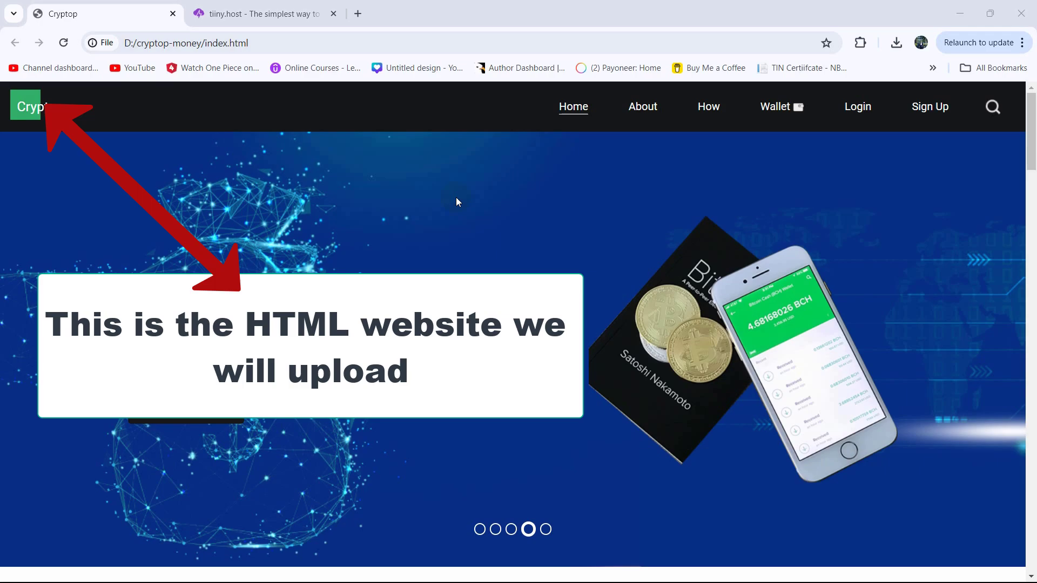
Look over the tiiny.host upload form and the local Cryptop site preview
left_click(261, 15)
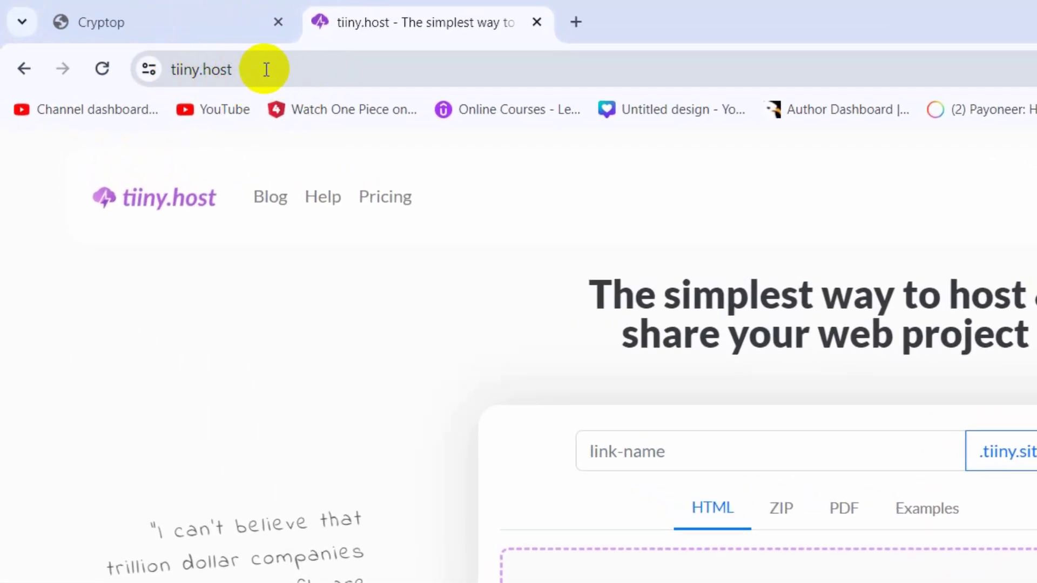
left_click(266, 68)
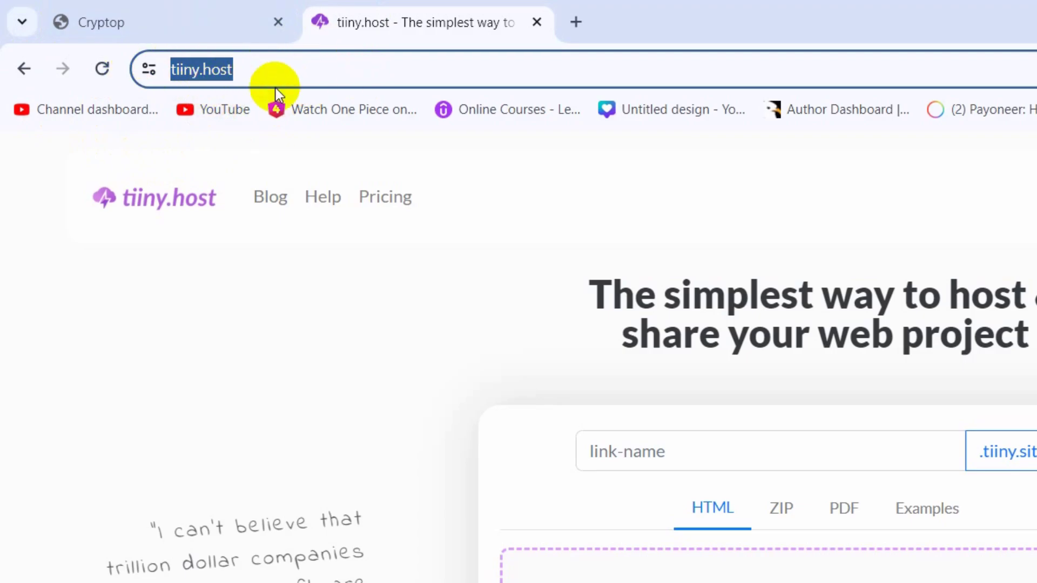
left_click(507, 166)
scroll(545, 253, "down", 1)
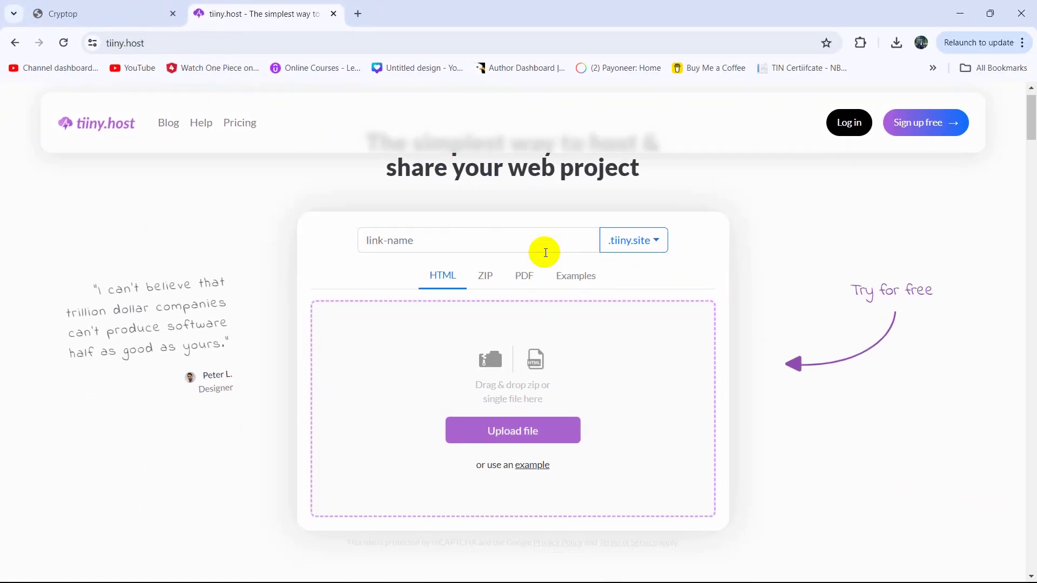
left_click(413, 221)
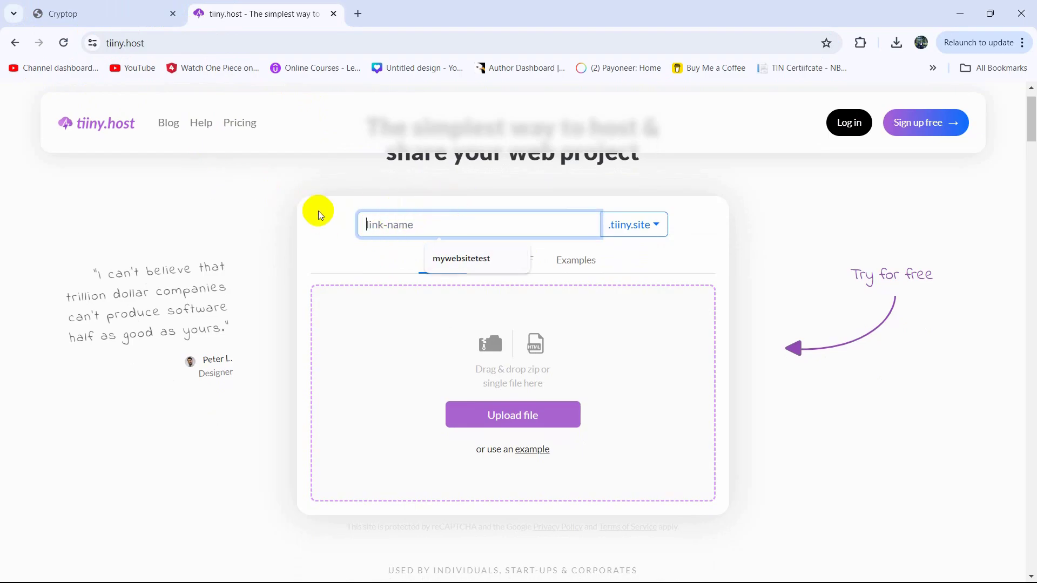
left_click(283, 178)
left_click(78, 6)
scroll(405, 266, "down", 2)
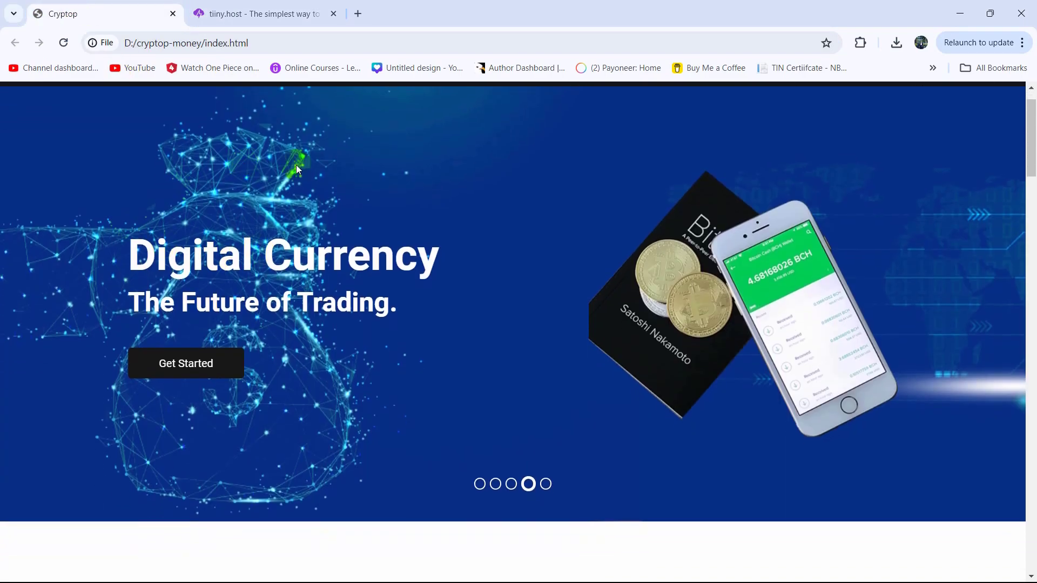
scroll(404, 268, "up", 2)
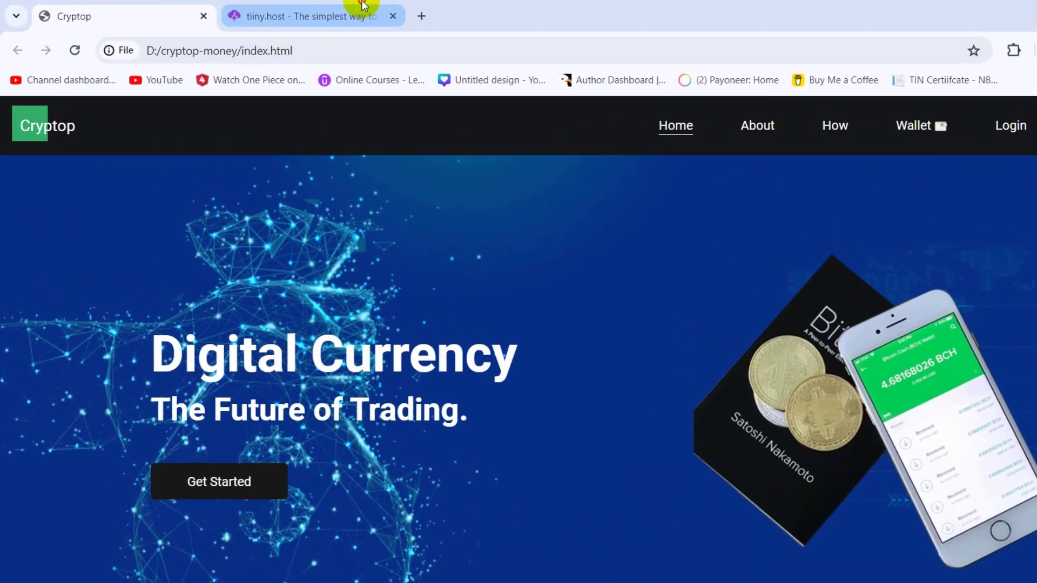
Enter digitalmoney as the site's link name and pick the ZIP upload option
left_click(305, 13)
left_click(473, 226)
type("di")
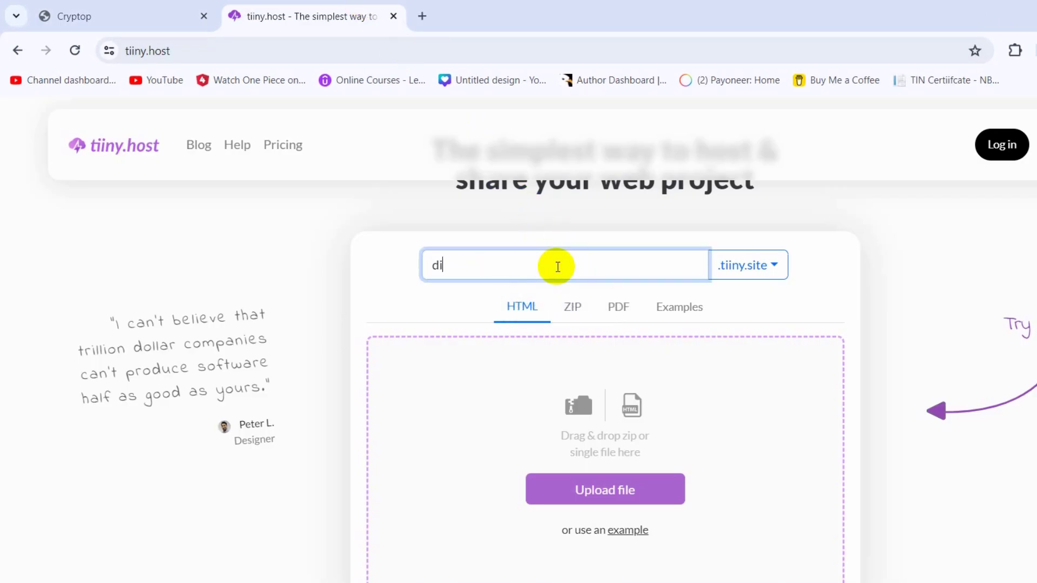
type("gitalmoney")
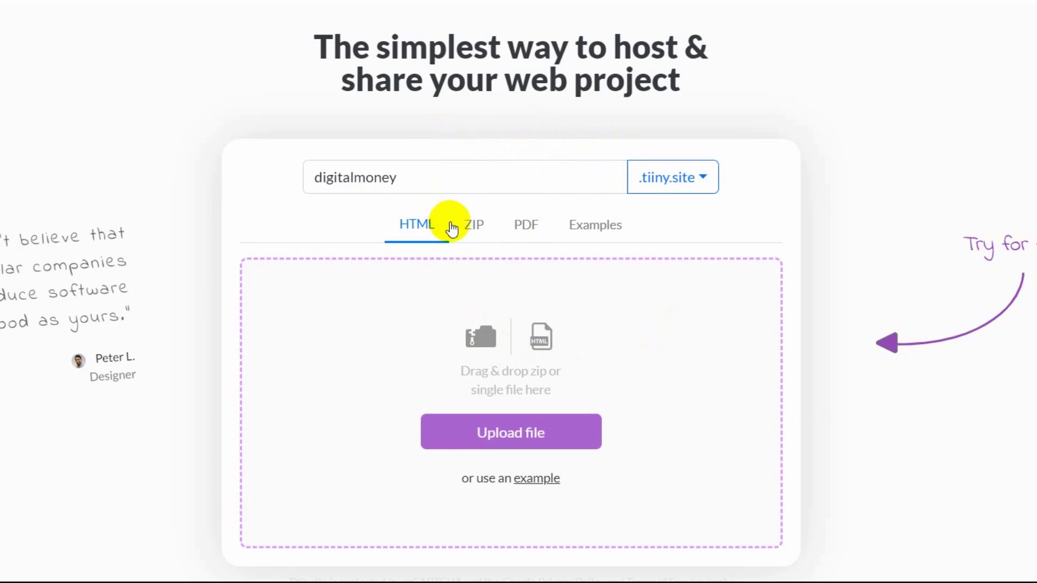
left_click(475, 225)
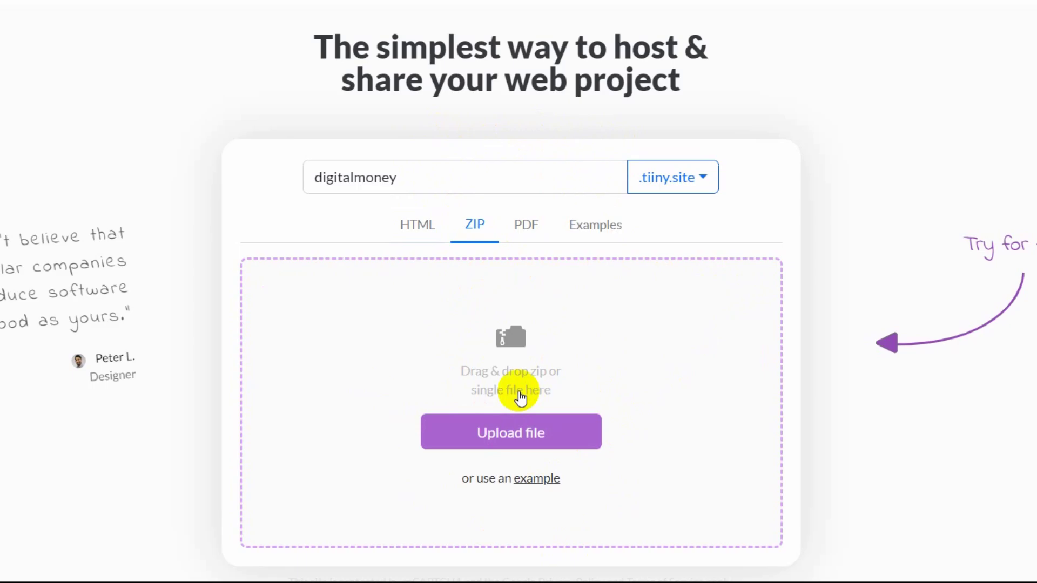
Show the New Volume (D:) drive in File Explorer and select the cryptop-money folder
mouse_move(93, 574)
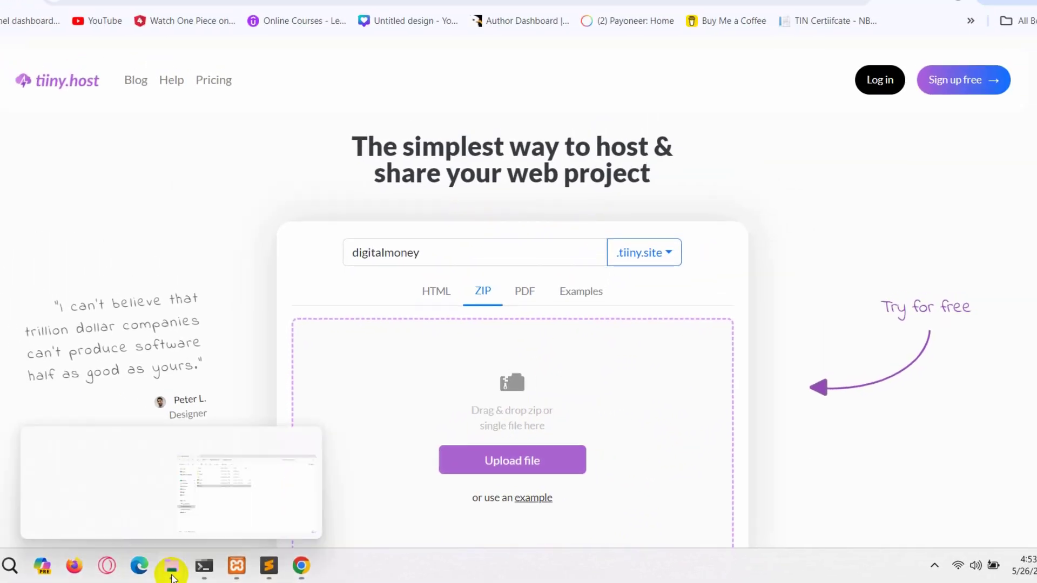
mouse_move(172, 565)
left_click(218, 499)
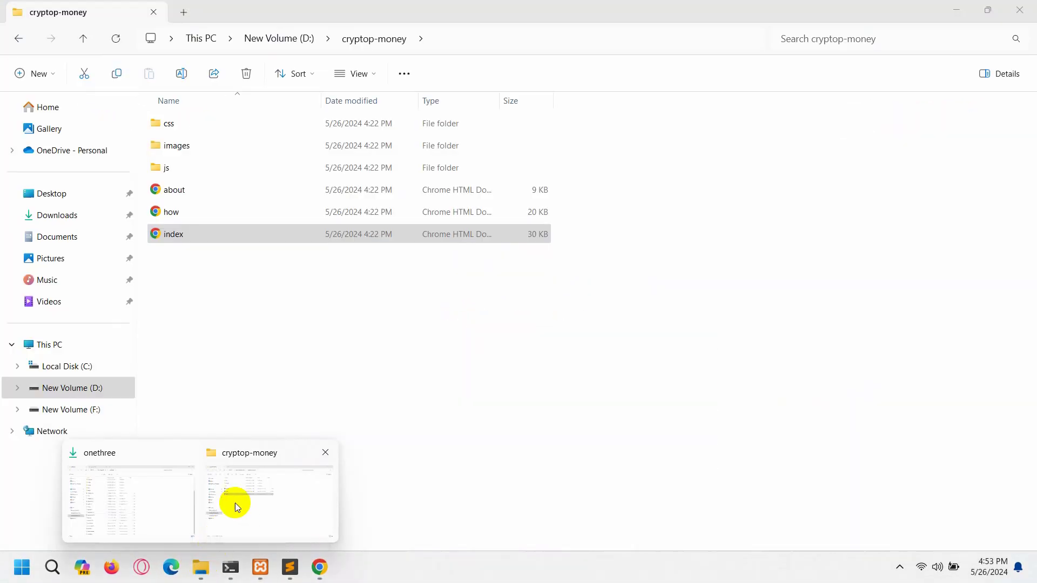
left_click(18, 38)
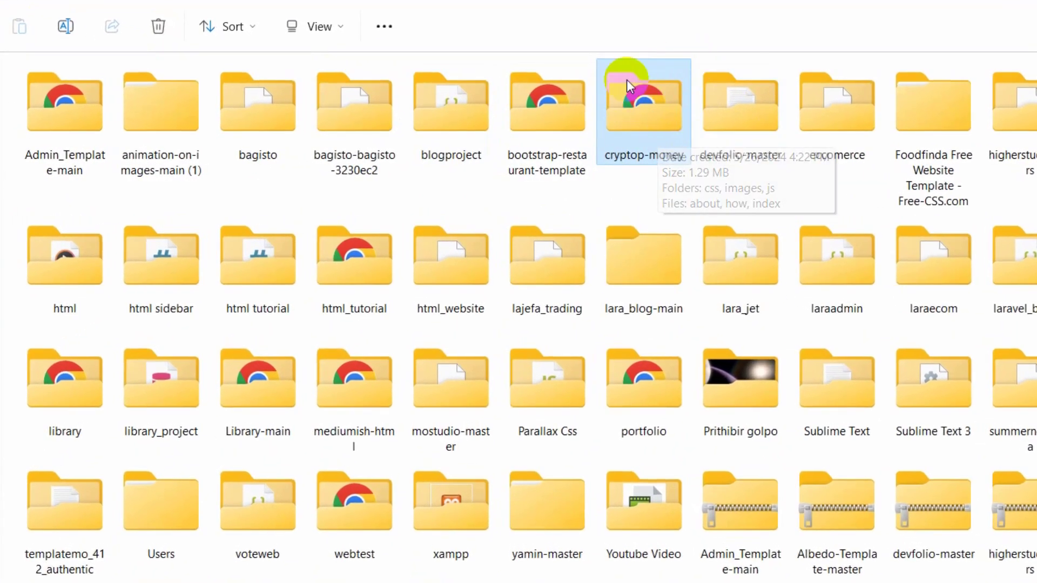
left_click(642, 104)
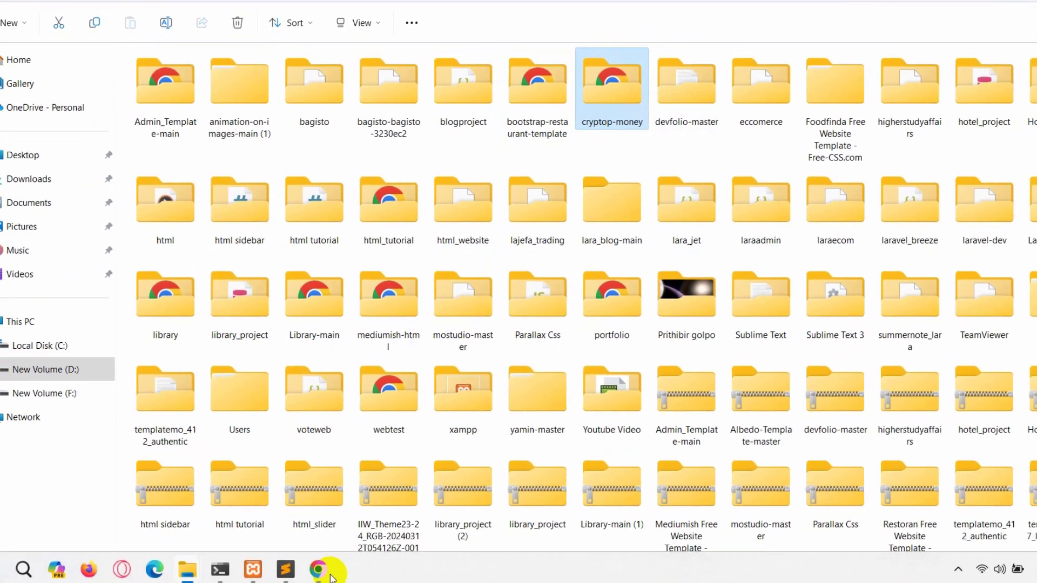
left_click(319, 566)
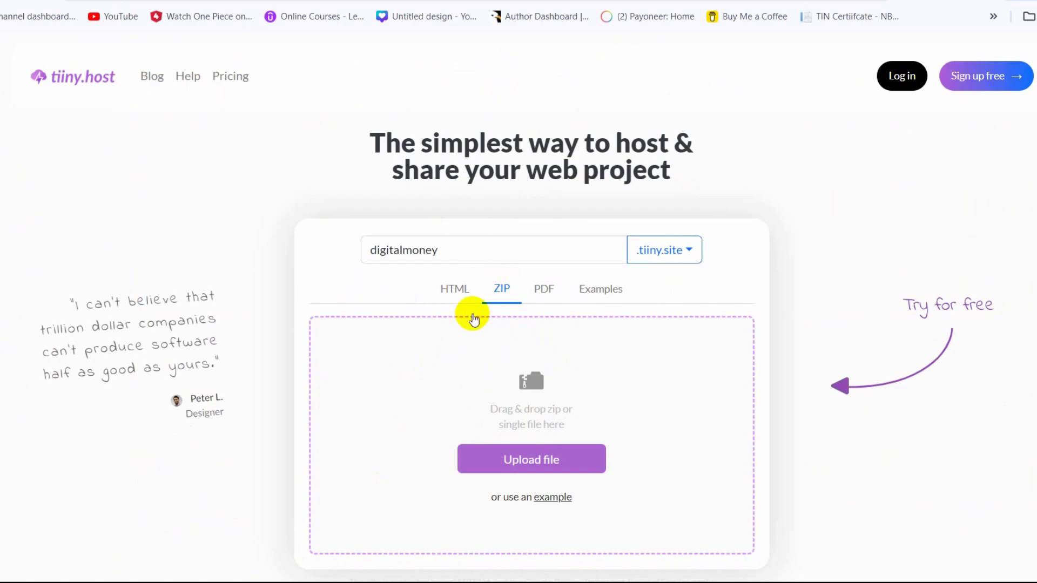
mouse_move(188, 566)
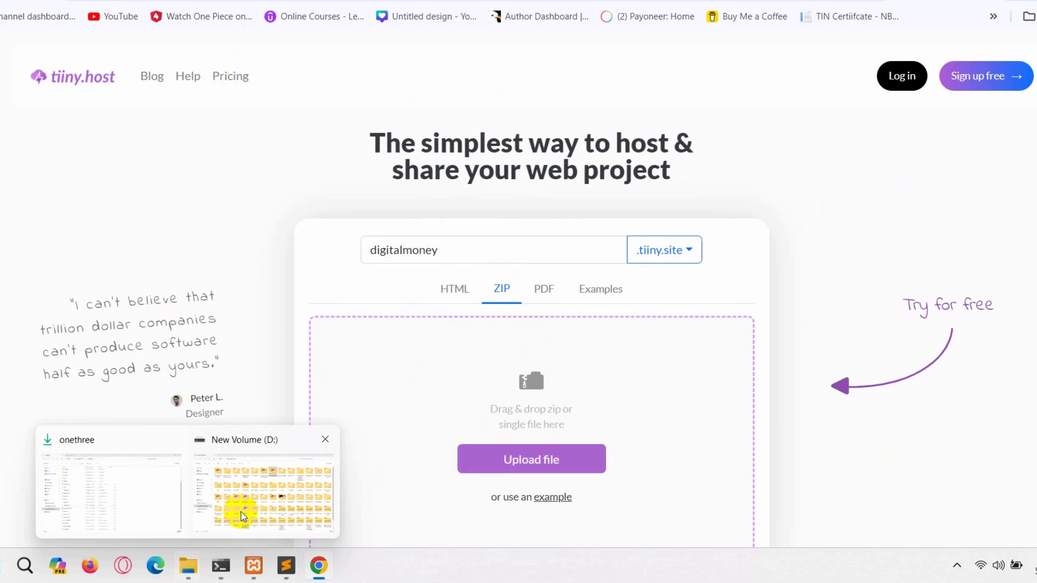
left_click(258, 492)
left_click(646, 43)
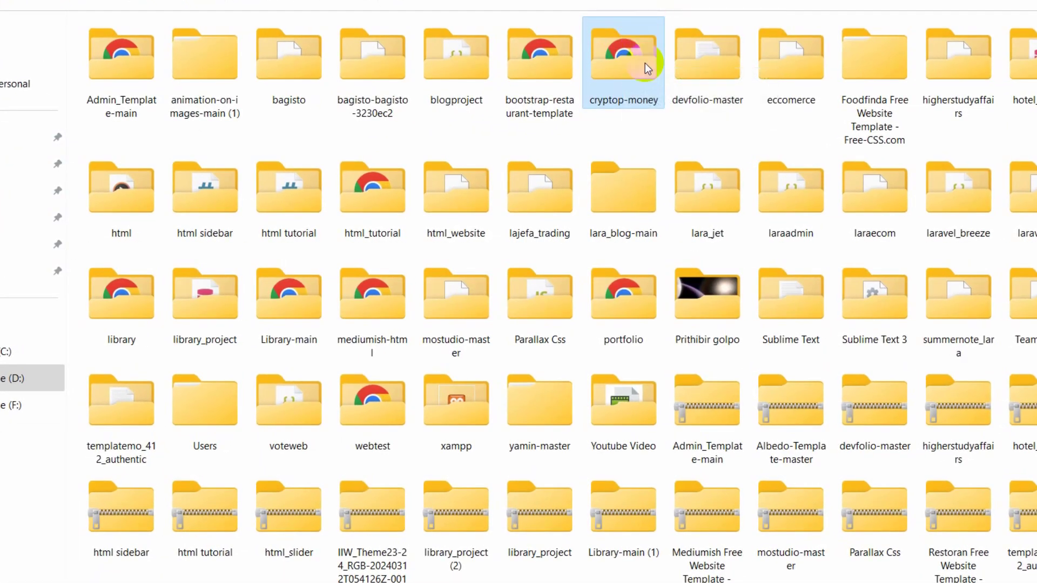
Zip cryptop-money into cryptop-money.zip and drag it onto the tiiny.host upload page
right_click(629, 51)
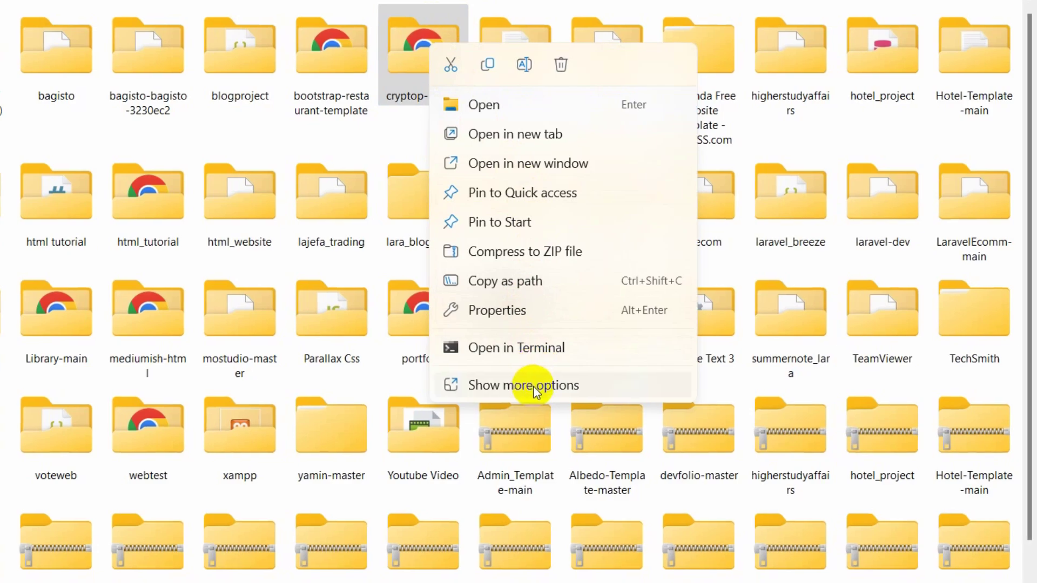
left_click(536, 390)
mouse_move(561, 360)
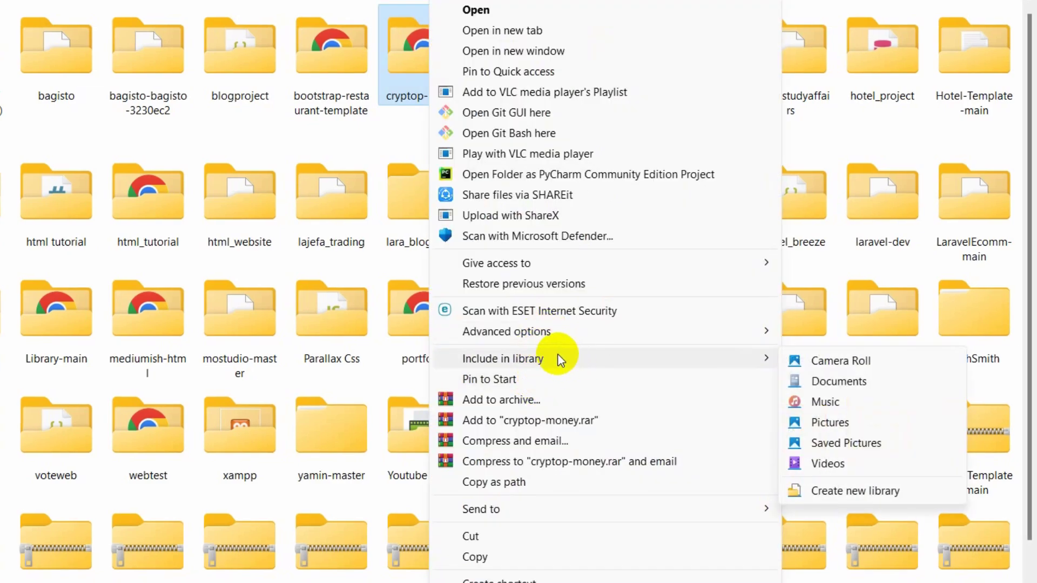
mouse_move(757, 509)
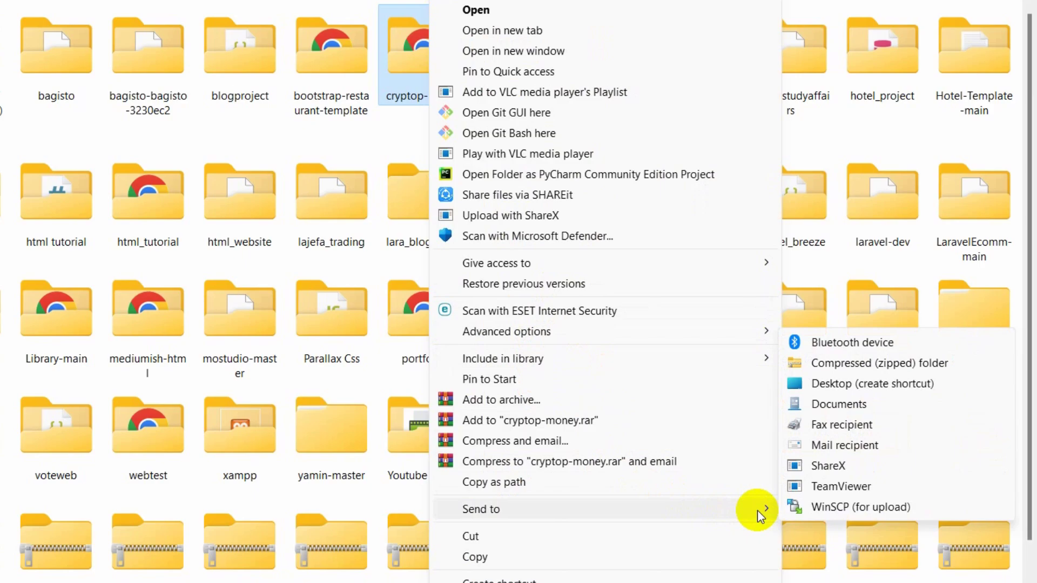
left_click(897, 366)
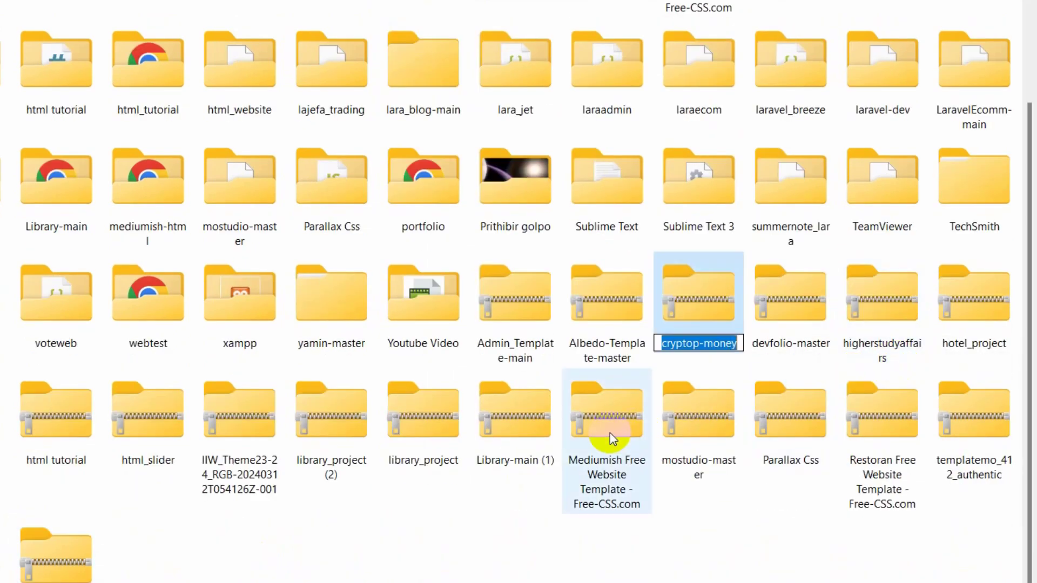
left_click(724, 556)
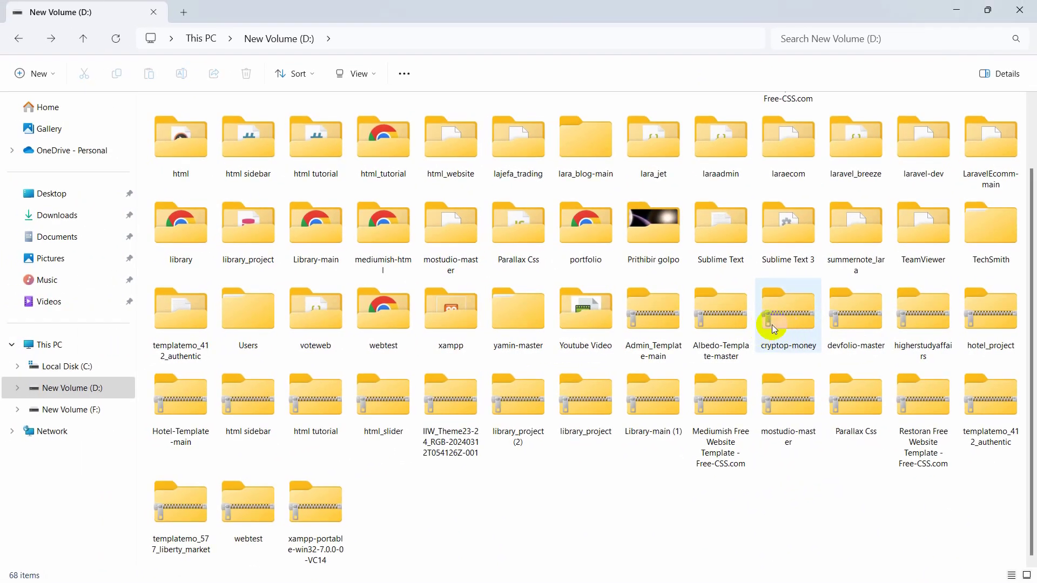
left_click_drag(772, 325, 507, 435)
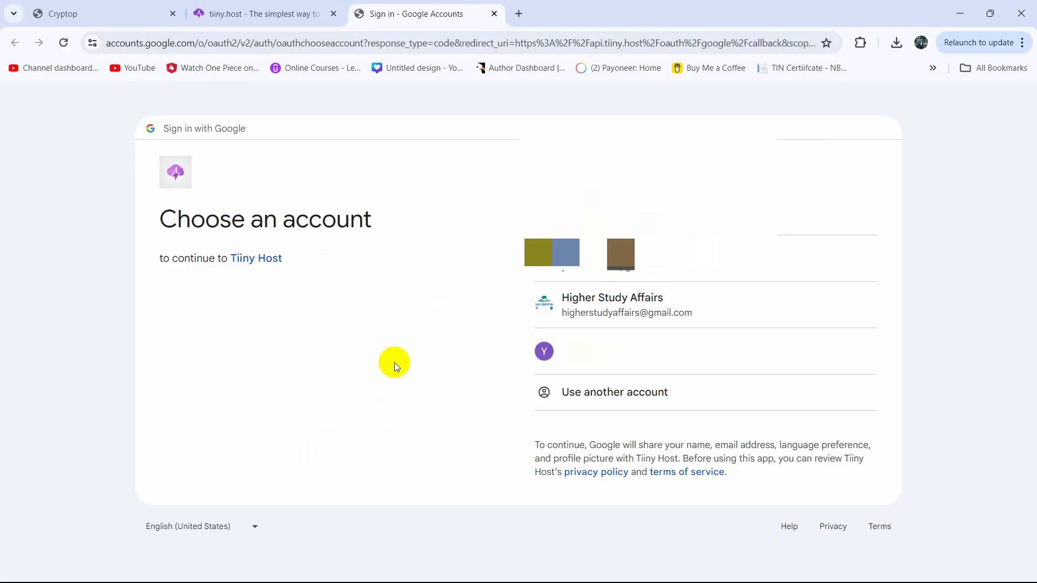
Sign in to Tiiny Host with the Google account and confirm with Continue
left_click(701, 308)
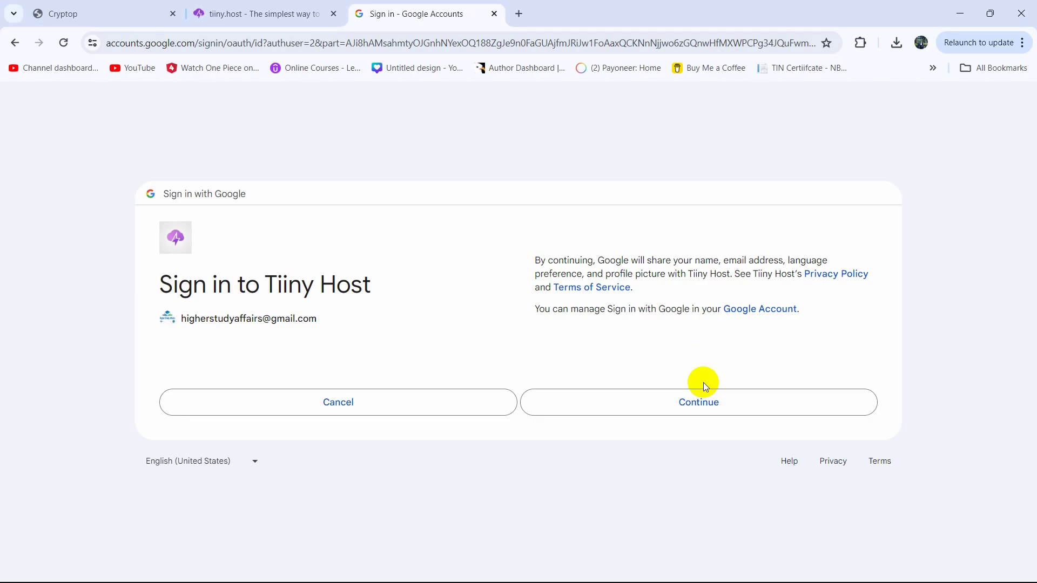
left_click(678, 414)
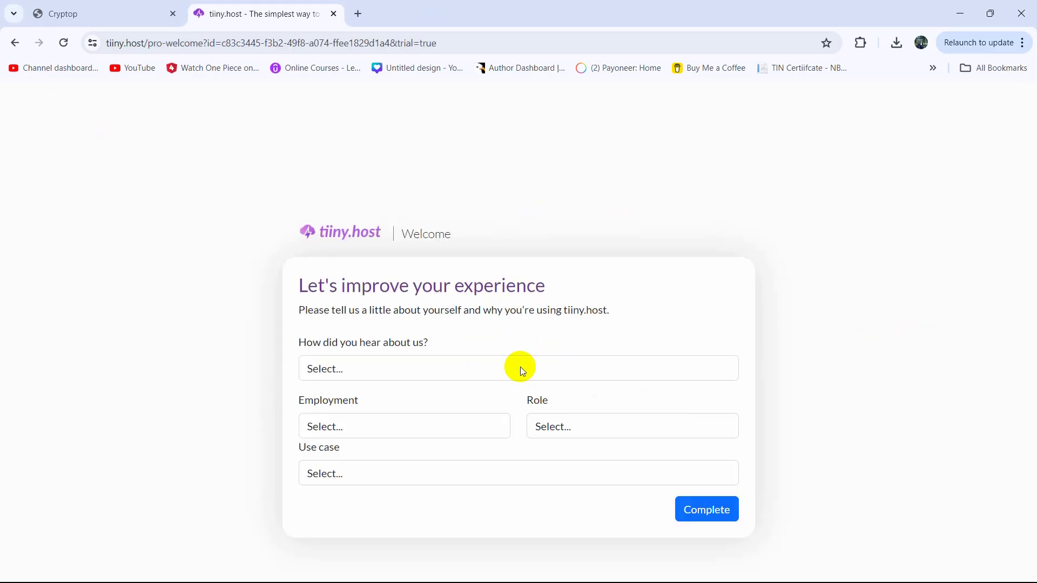
Submit the questionnaire: referral YouTube, employment Student, role Developer/Engineer, use case Testing
left_click(518, 368)
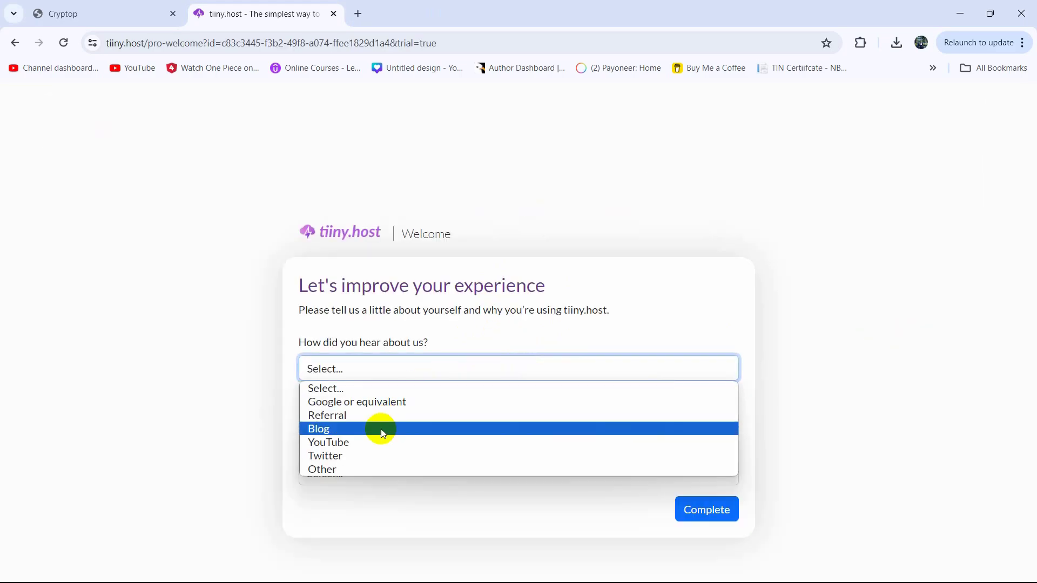
left_click(372, 443)
left_click(367, 422)
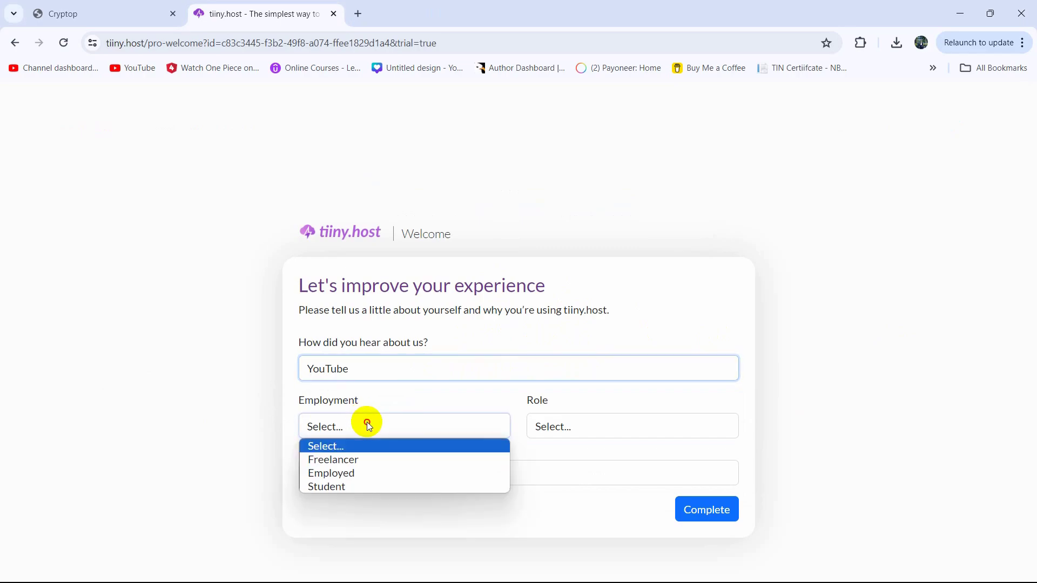
left_click(370, 486)
left_click(569, 433)
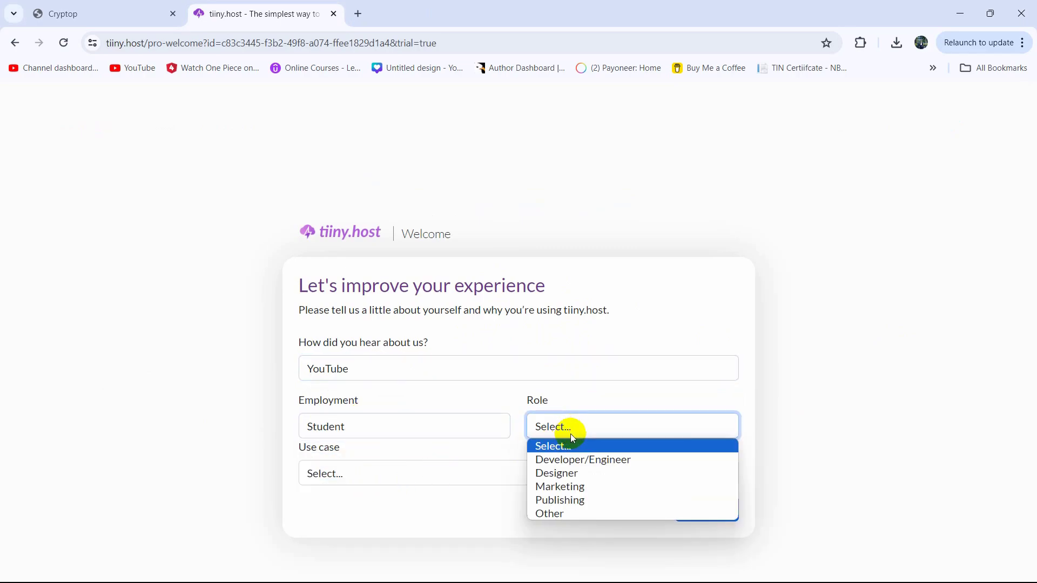
left_click(584, 460)
left_click(481, 476)
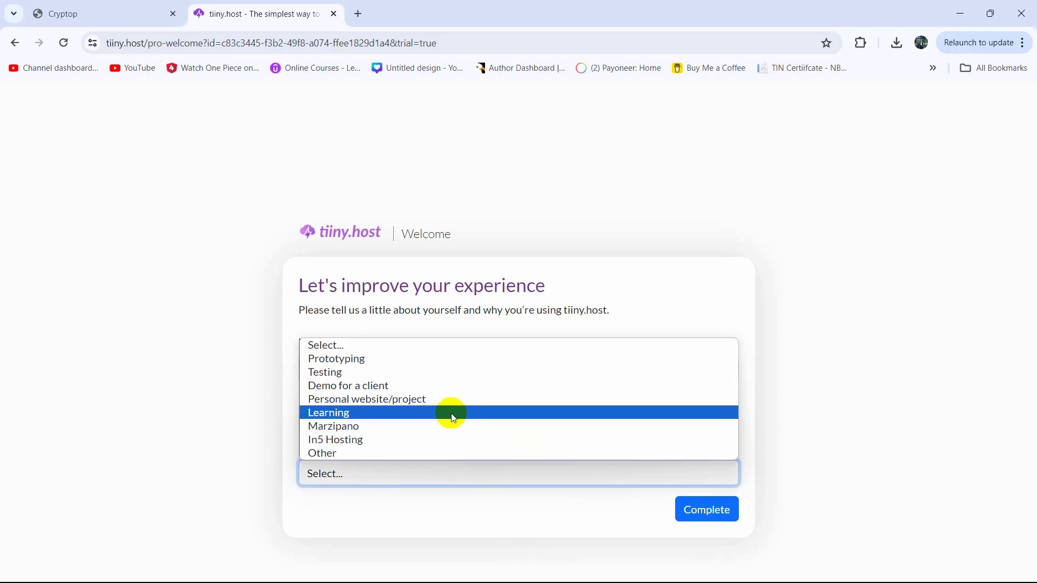
left_click(403, 372)
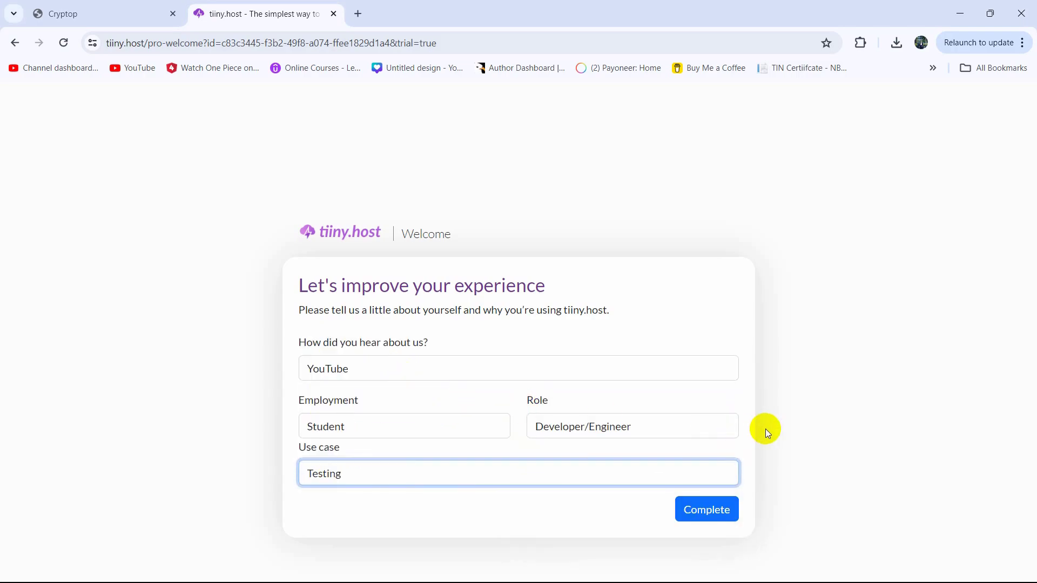
left_click(705, 513)
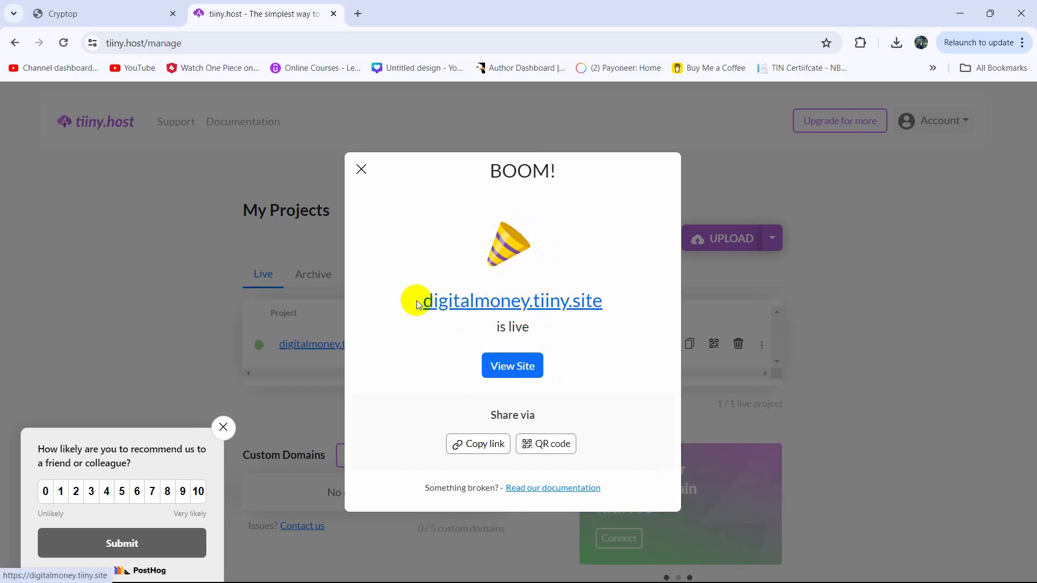
Select the digitalmoney.tiiny.site link in the BOOM! success dialog
left_click_drag(412, 301, 625, 297)
key("ctrl+c")
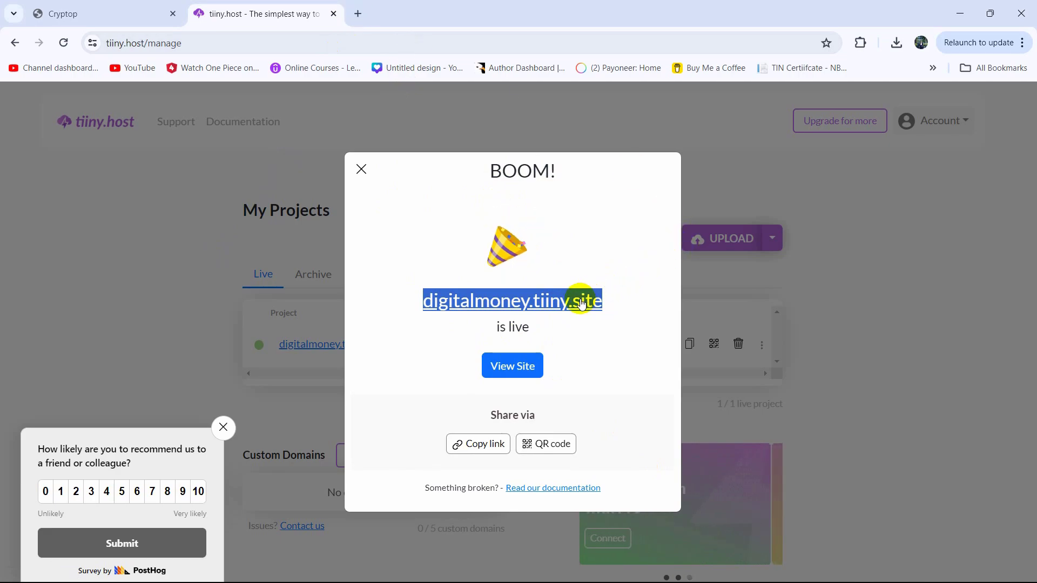
Load digitalmoney.tiiny.site in a new tab and scroll through the Cryptop page
left_click(357, 11)
key("ctrl+v")
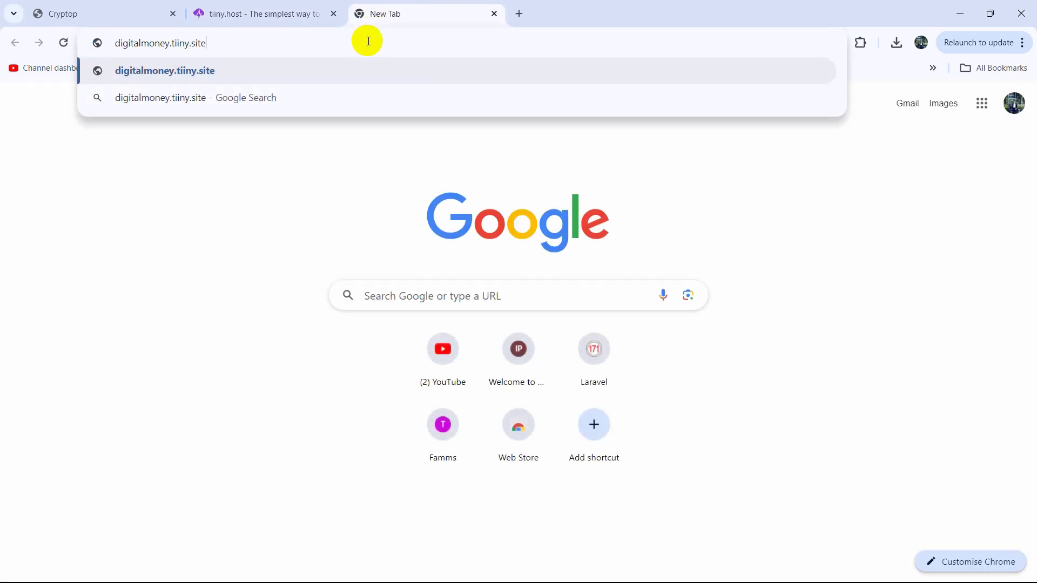
key("Return")
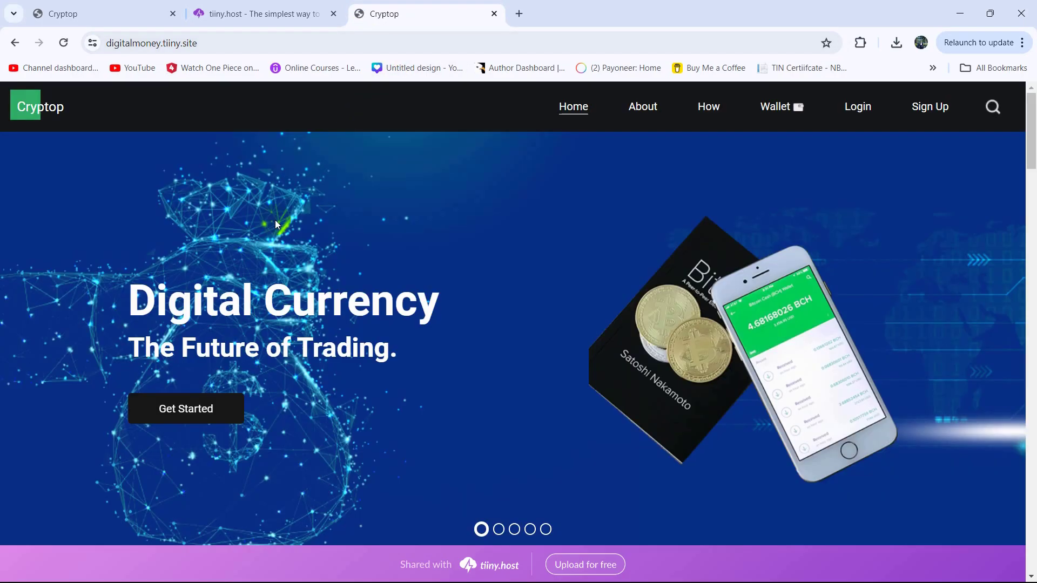
scroll(743, 254, "down", 15)
scroll(744, 254, "down", 10)
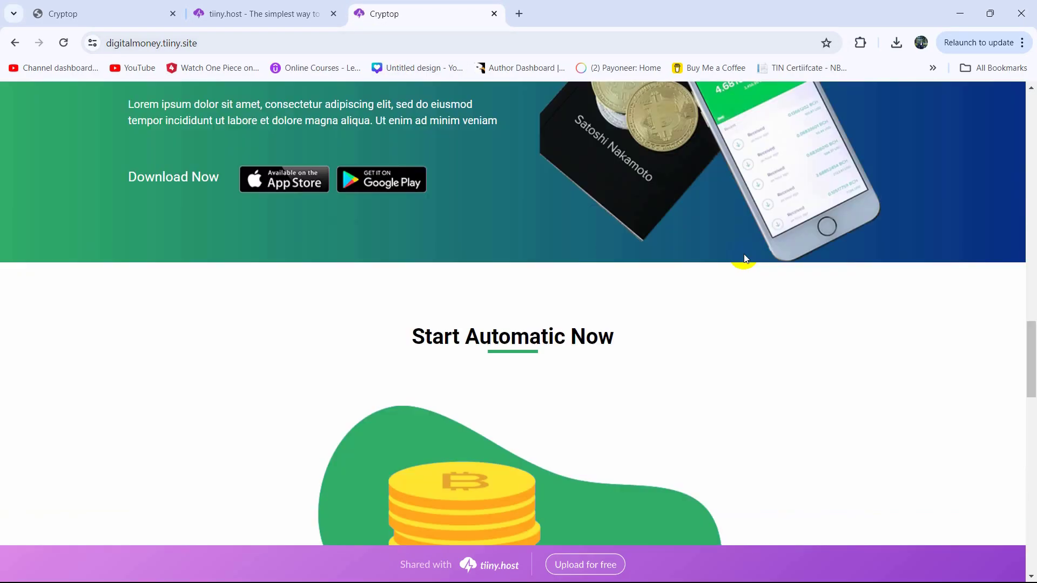
scroll(738, 245, "up", 10)
Take another look at the live site, then close tiiny.host's success message
key("ctrl+shift+Tab")
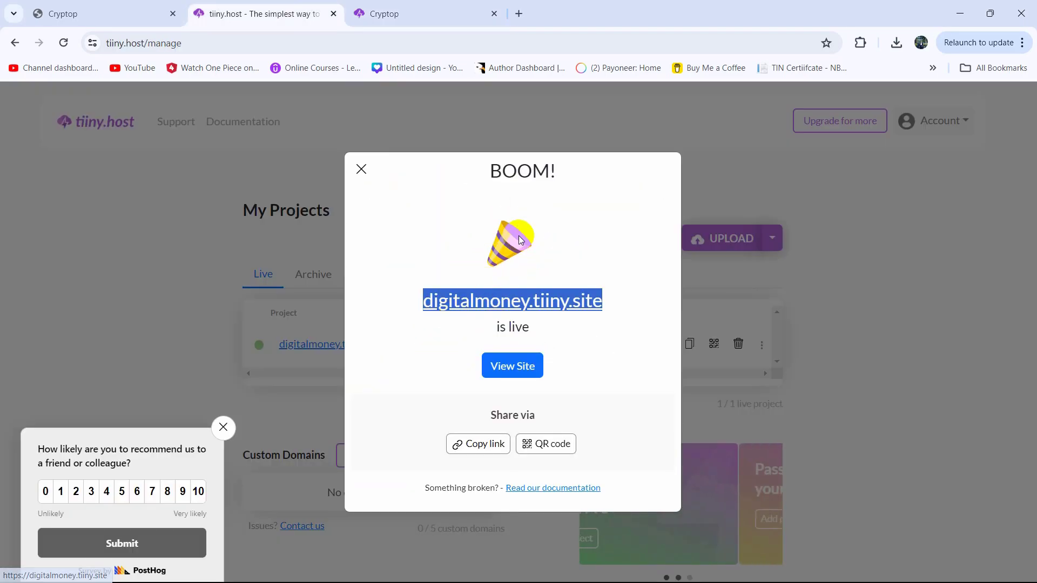
left_click(440, 15)
scroll(724, 319, "down", 1)
scroll(726, 319, "down", 4)
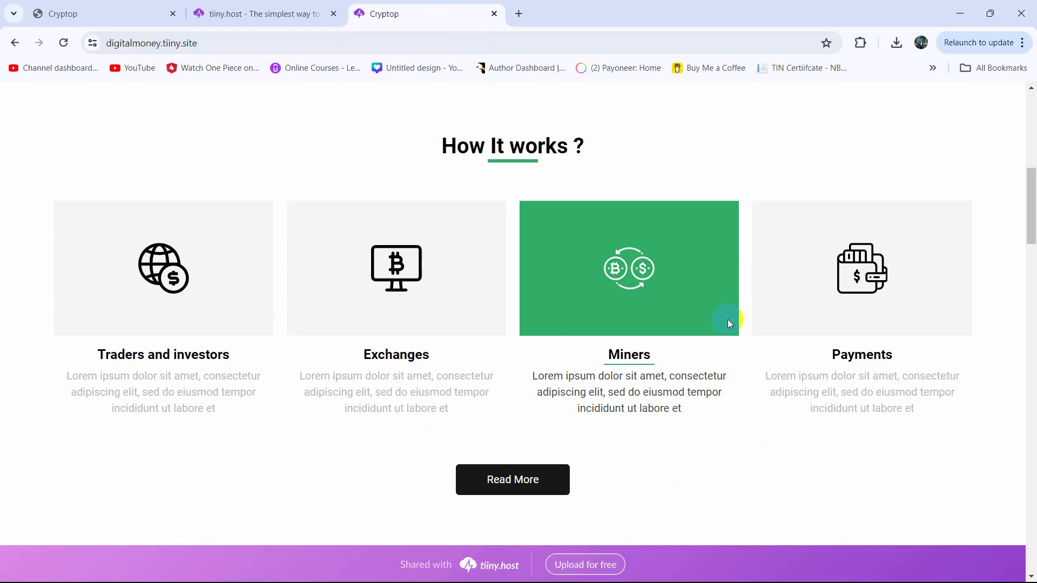
key("ctrl+shift+Tab")
left_click(359, 167)
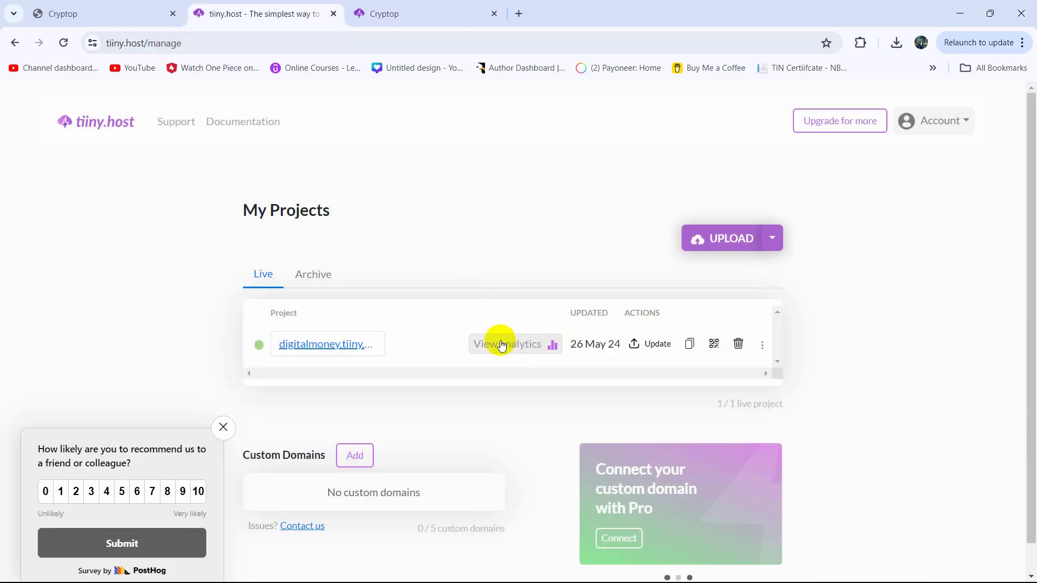
Open the project's Link Analytics on tiiny.host, then close it
left_click(526, 350)
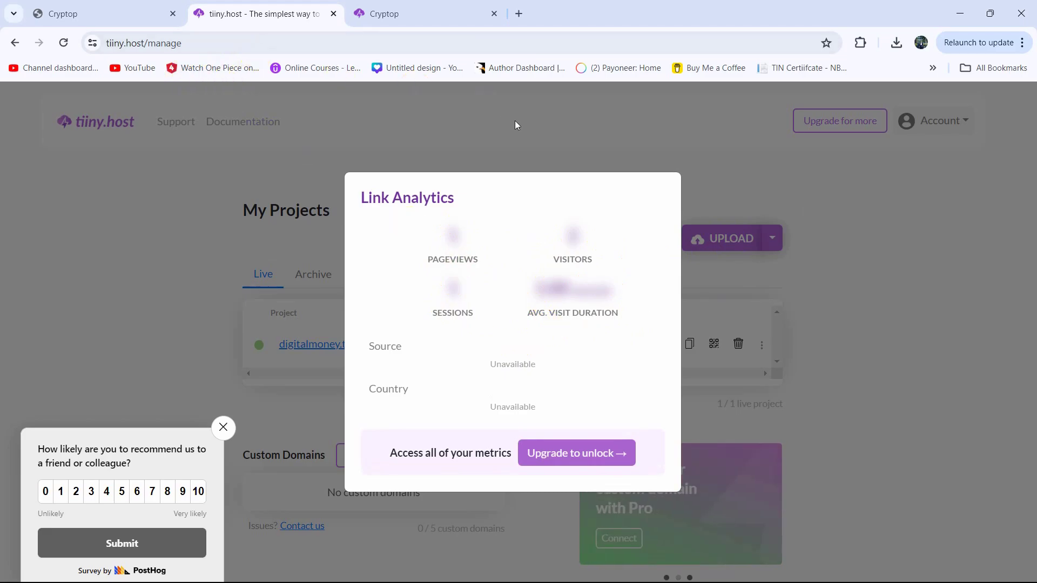
left_click(302, 86)
Scroll the live Cryptop page to About Cryptop and back, then return to tiiny.host
left_click(395, 7)
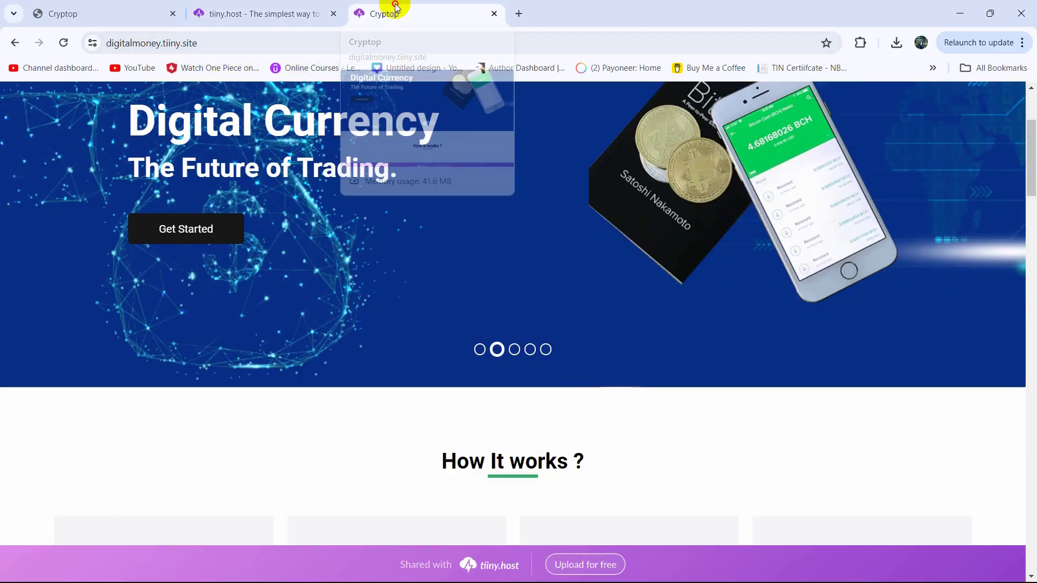
scroll(692, 318, "up", 3)
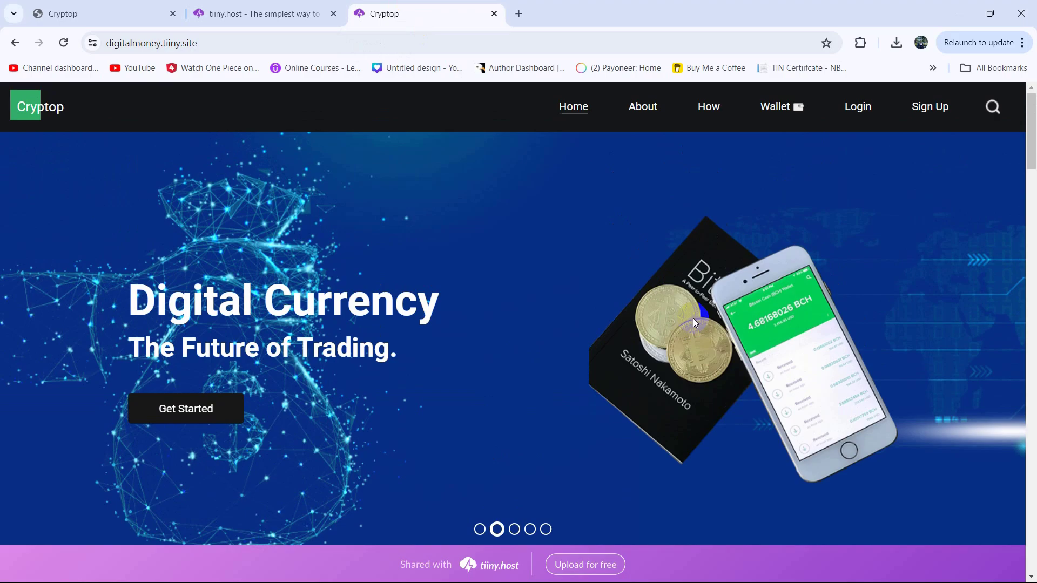
scroll(692, 319, "down", 15)
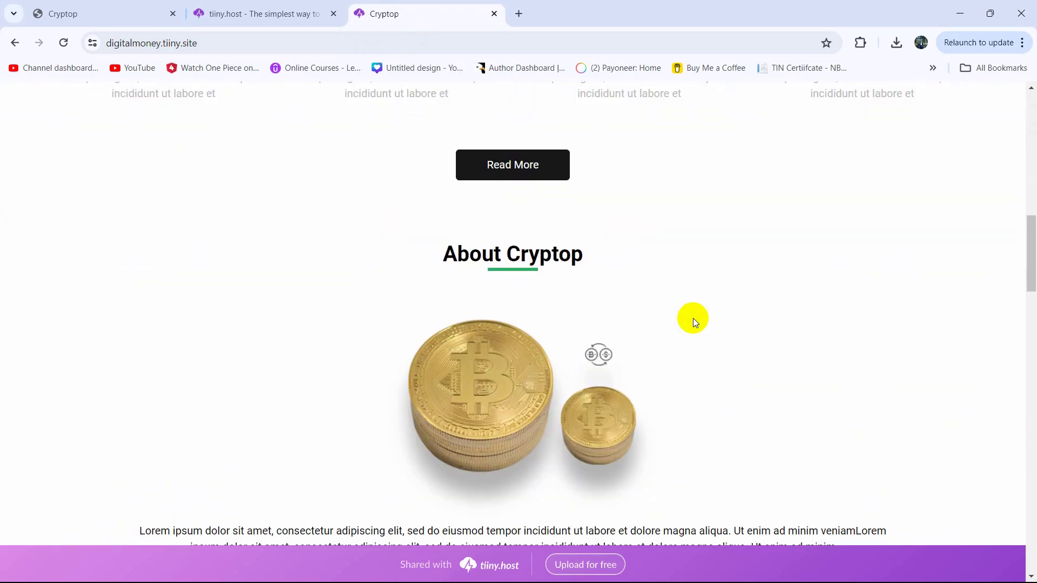
scroll(692, 319, "up", 15)
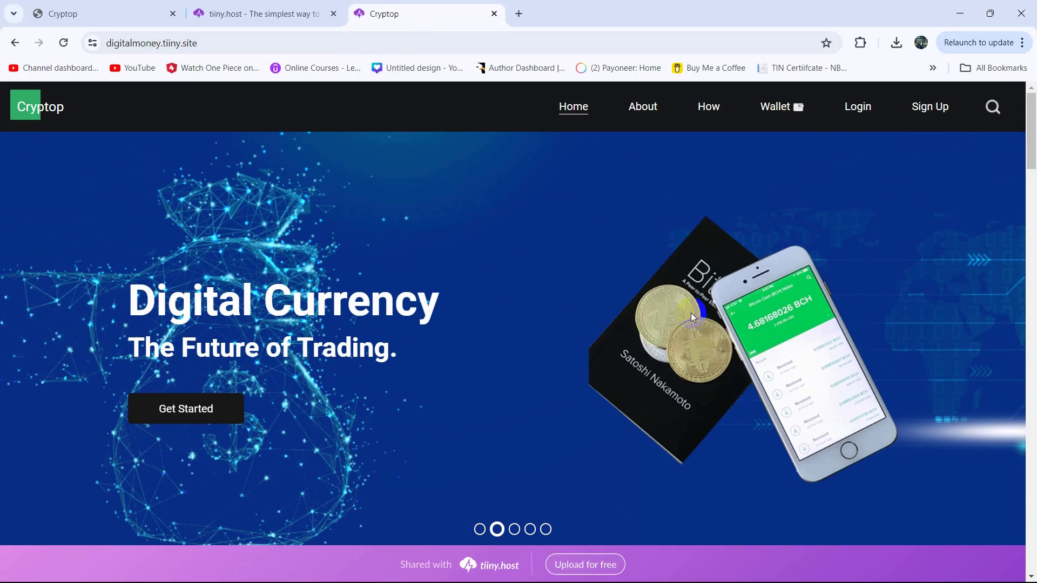
left_click(262, 22)
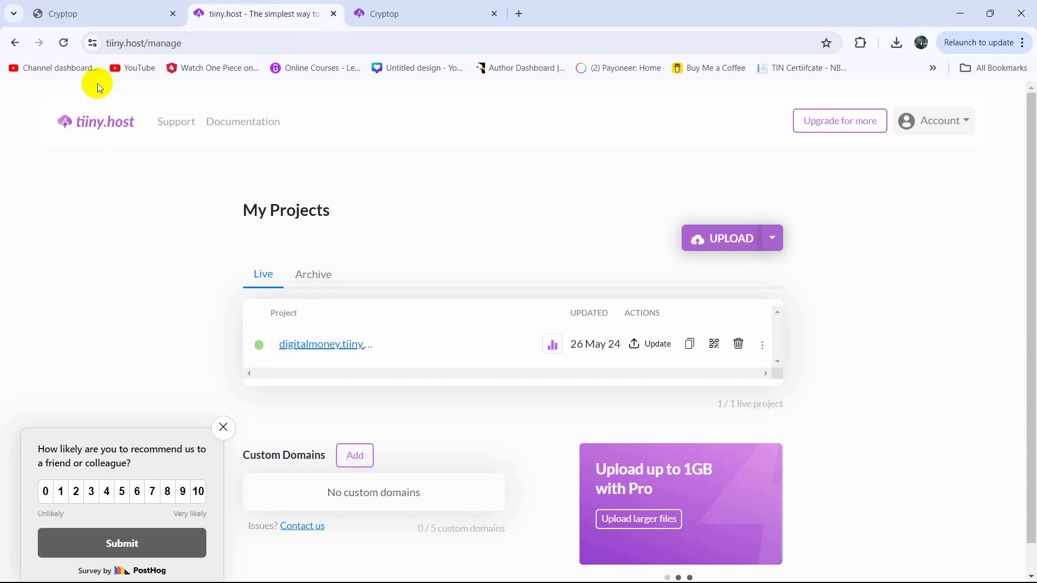
left_click_drag(108, 43, 208, 36)
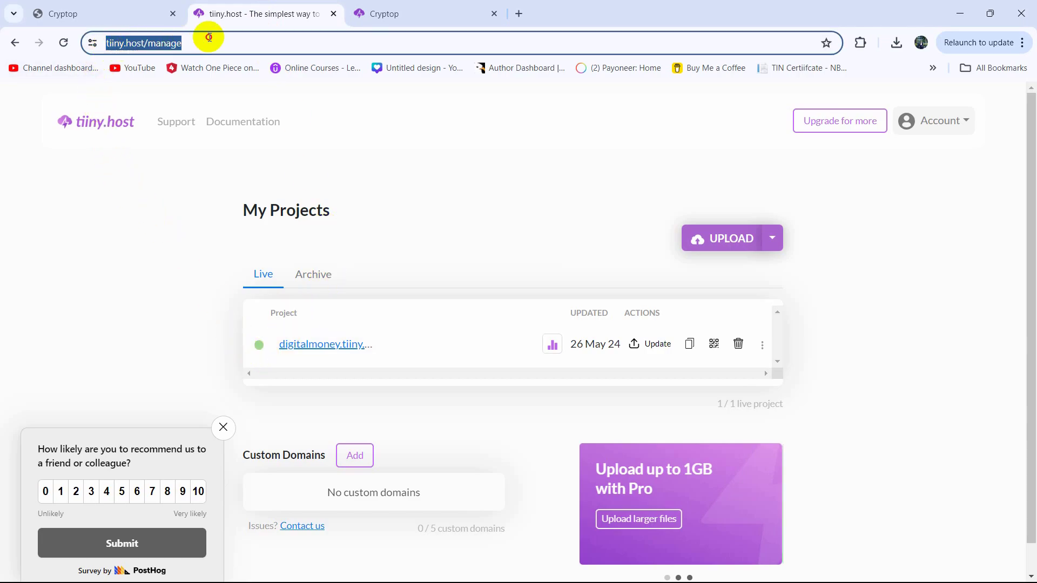
left_click(497, 200)
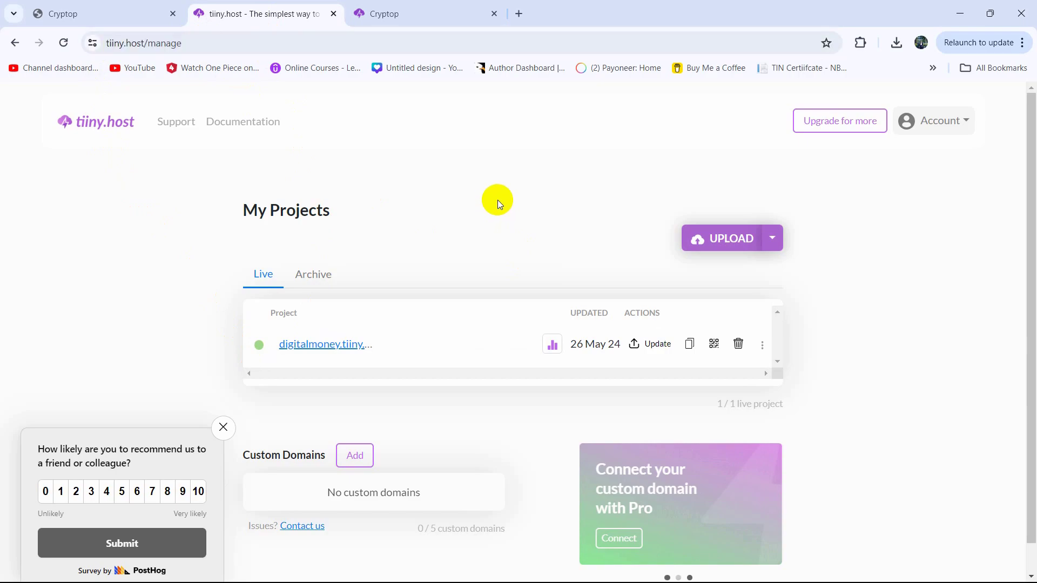